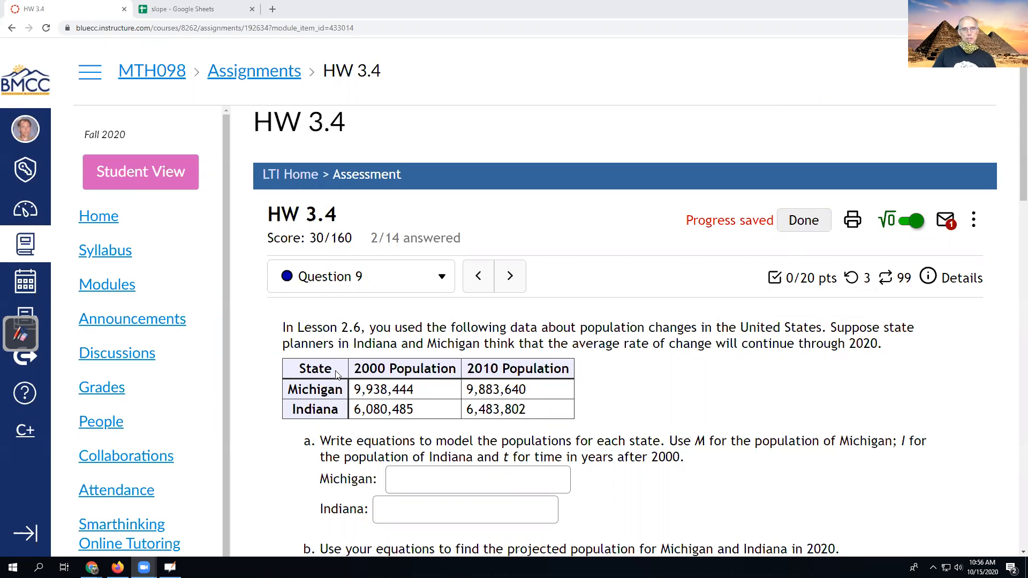
Copy the state population table from Question 9 and paste it into cell A1 of Sheet2 in the slope spreadsheet.
drag(296, 369, 534, 412)
key(ctrl+c)
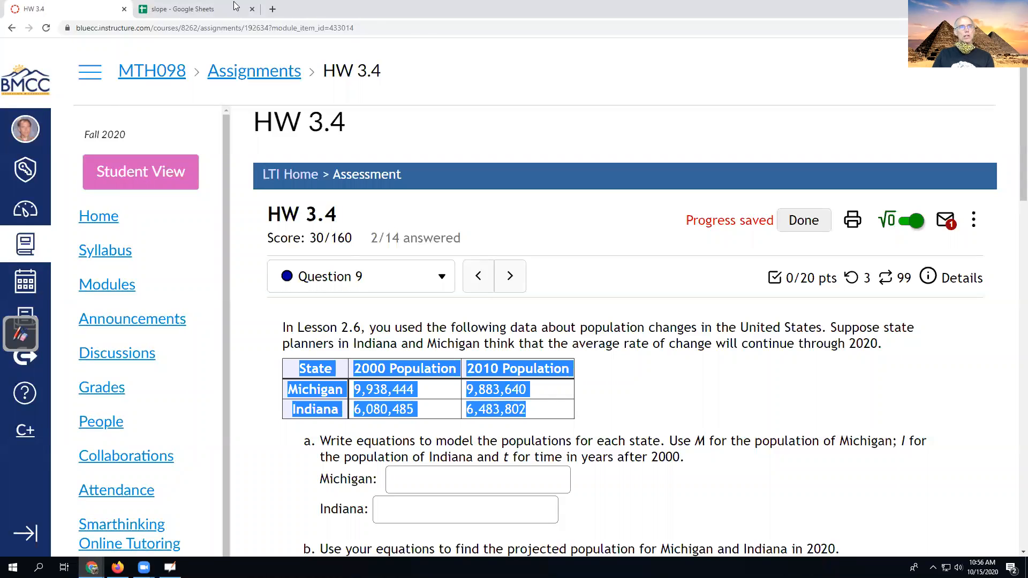
click(201, 9)
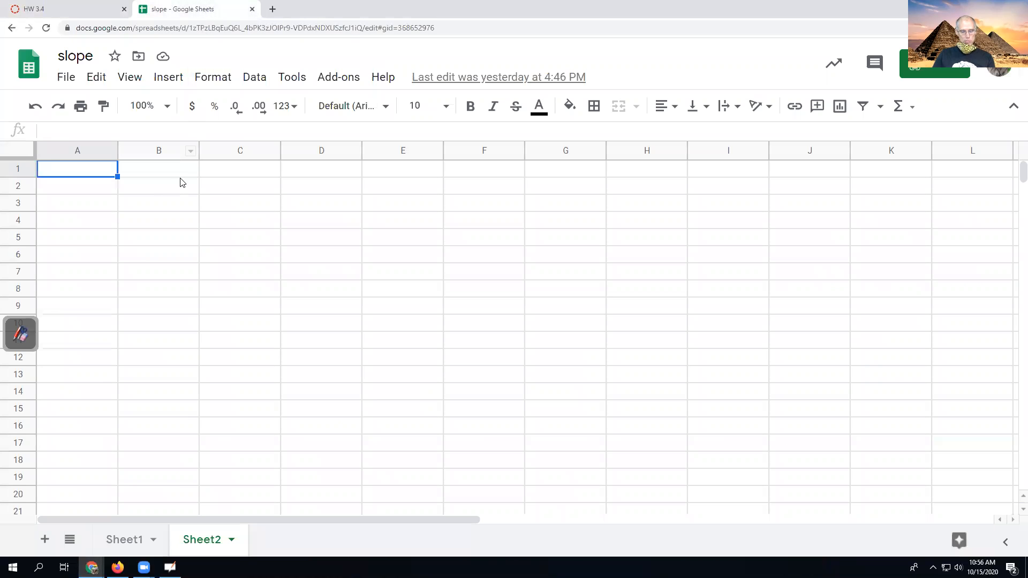
key(ctrl+v)
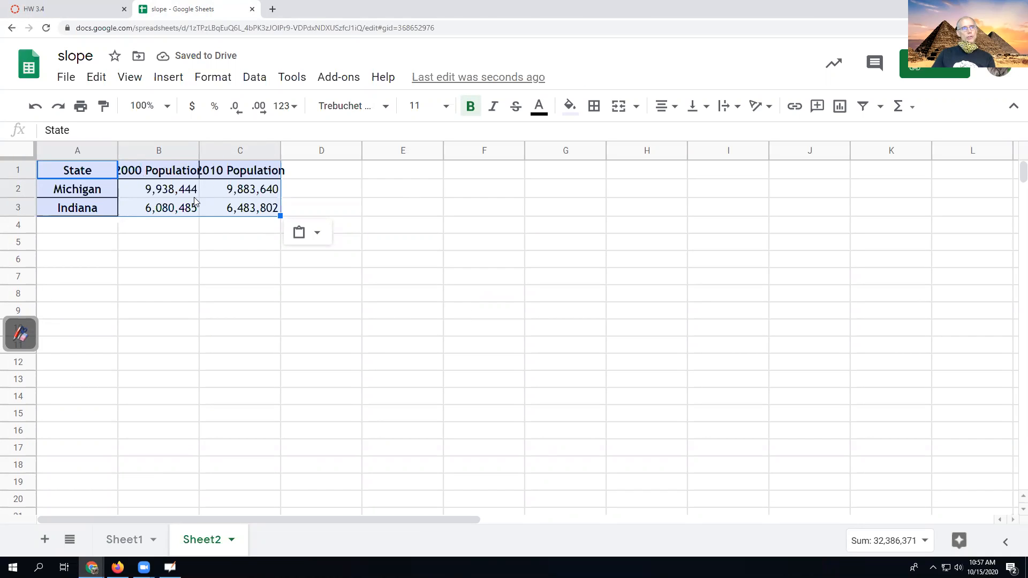
Replace the table's three column headers with Year, 2000 and 2010.
click(80, 171)
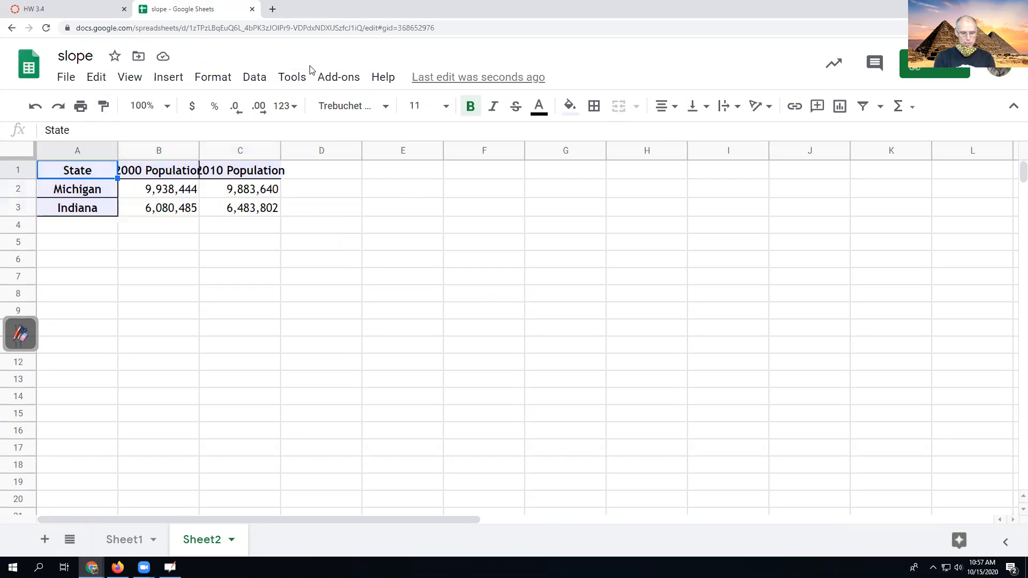
text(Year)
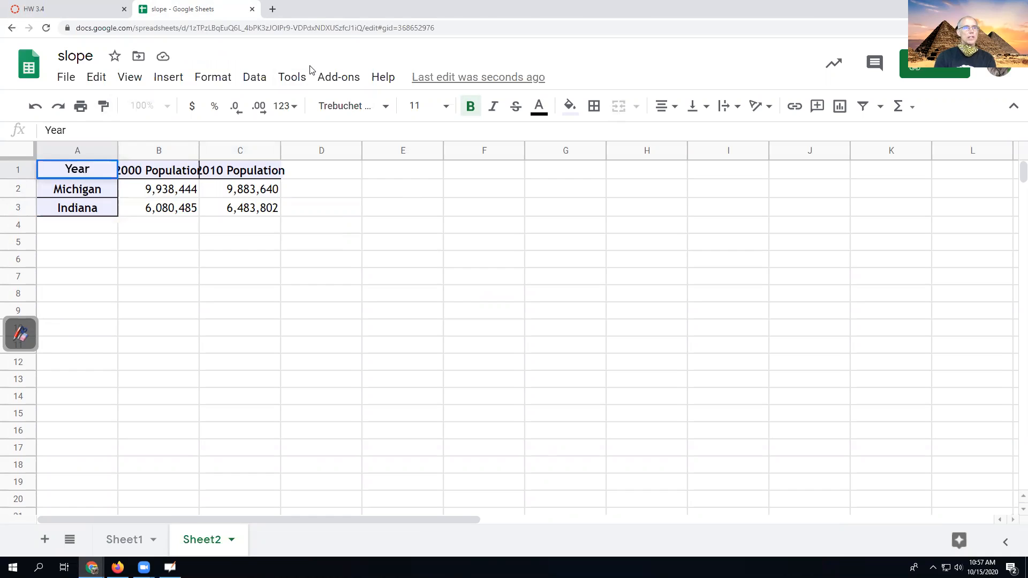
key(Return)
click(144, 171)
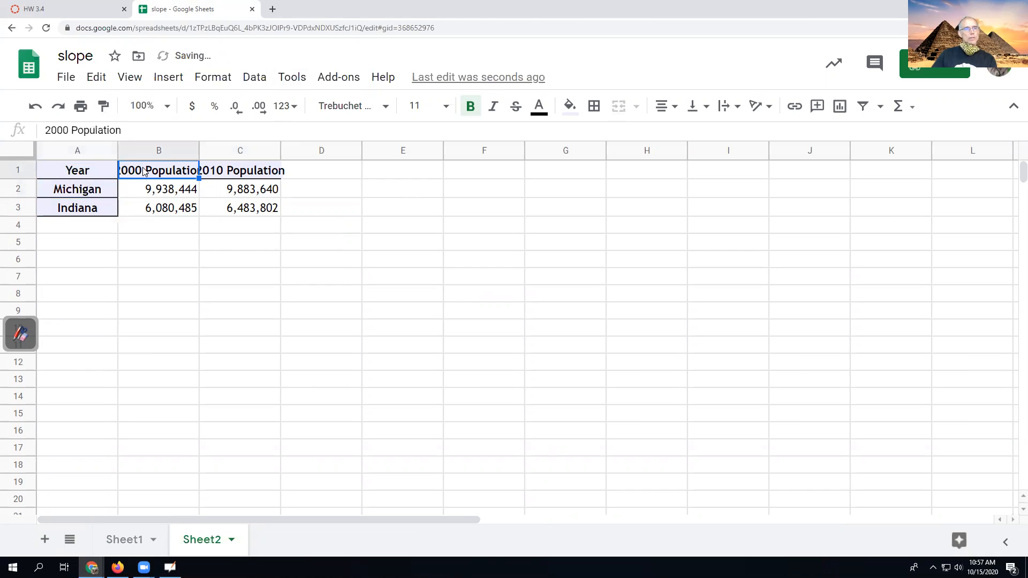
text(2000)
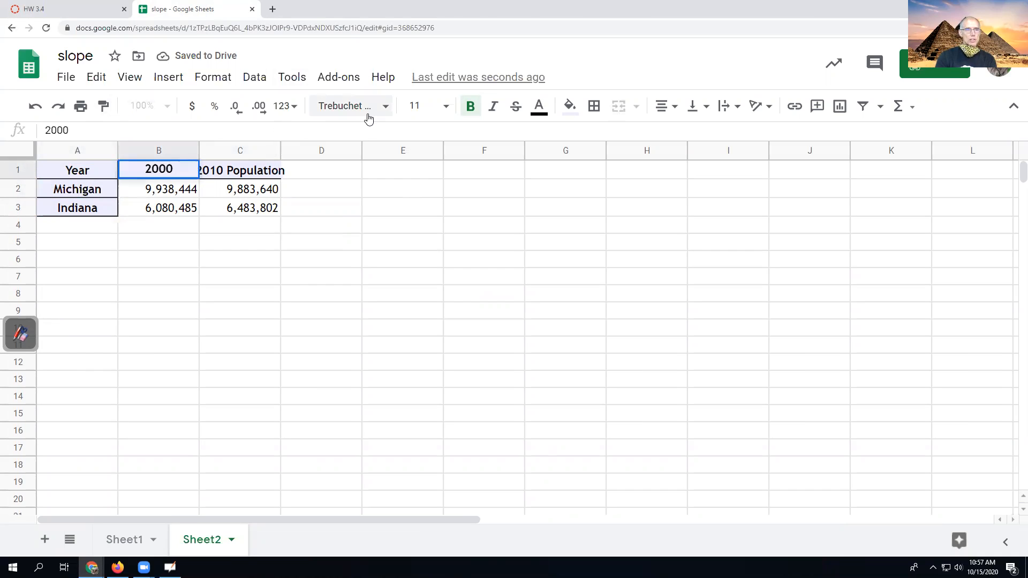
key(Return)
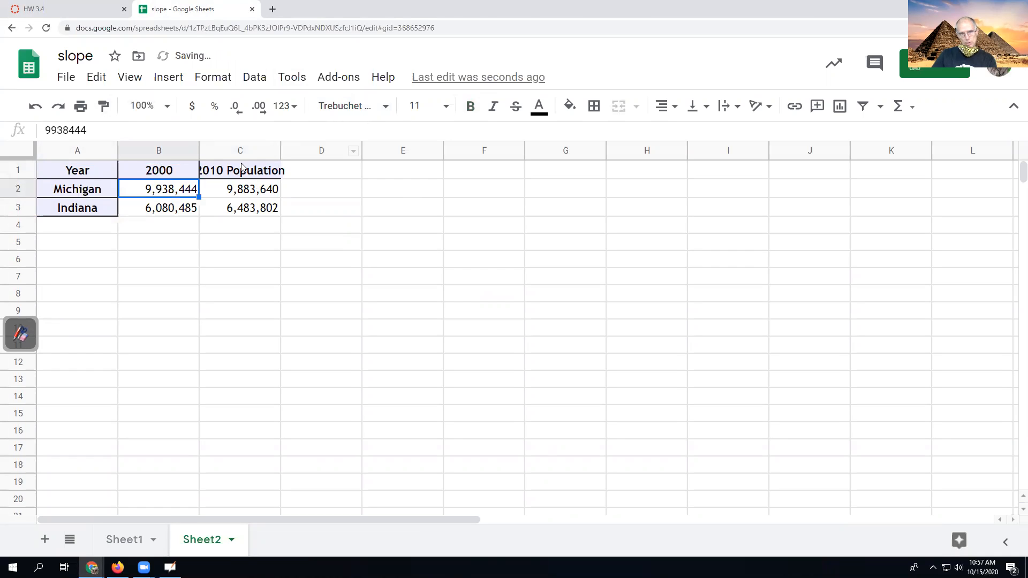
click(255, 166)
text(2)
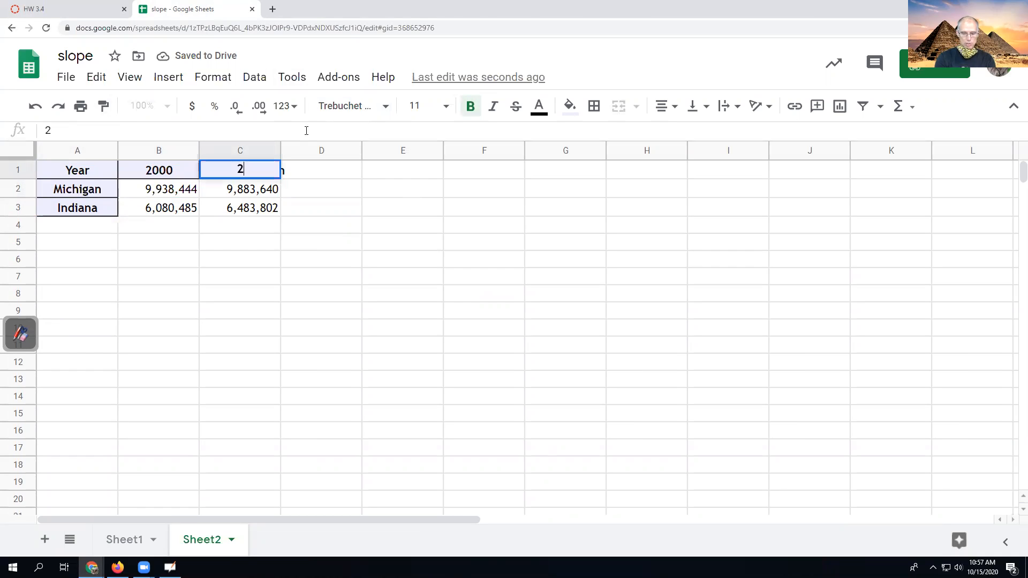
text(010)
key(Return)
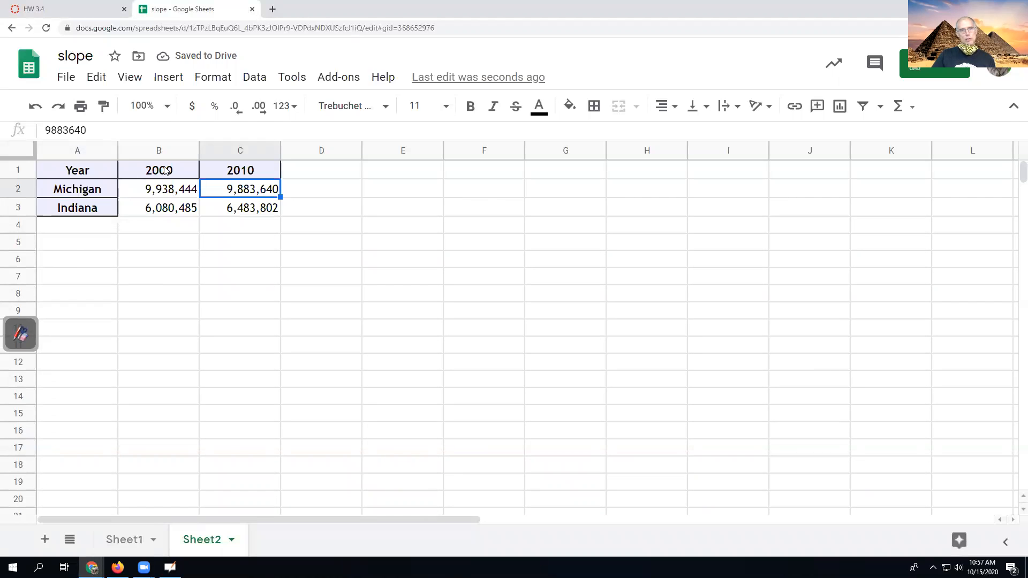
Insert a row above Michigan and fill it with t, 0 for 2000 and 10 for 2010.
click(75, 194)
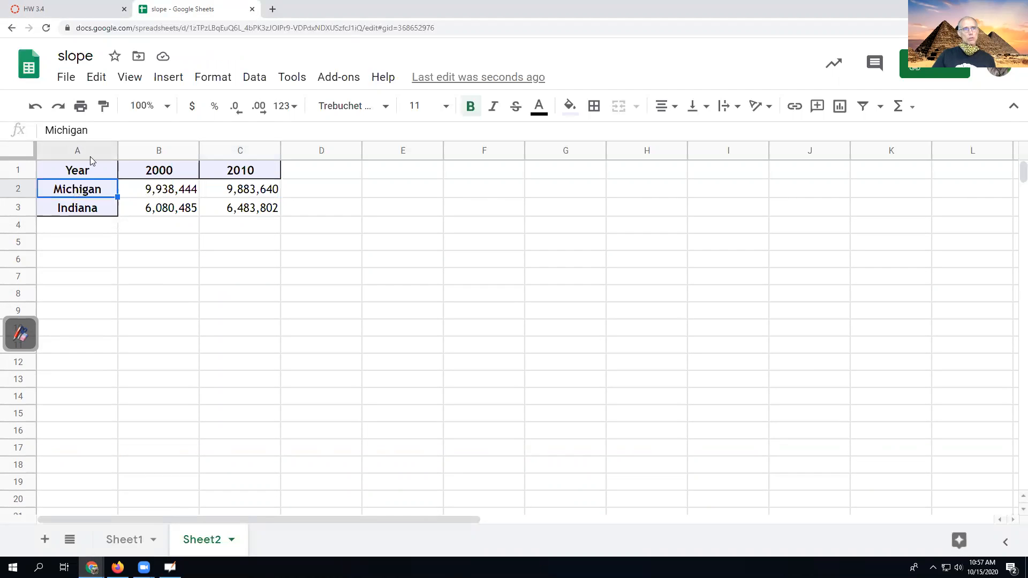
click(161, 83)
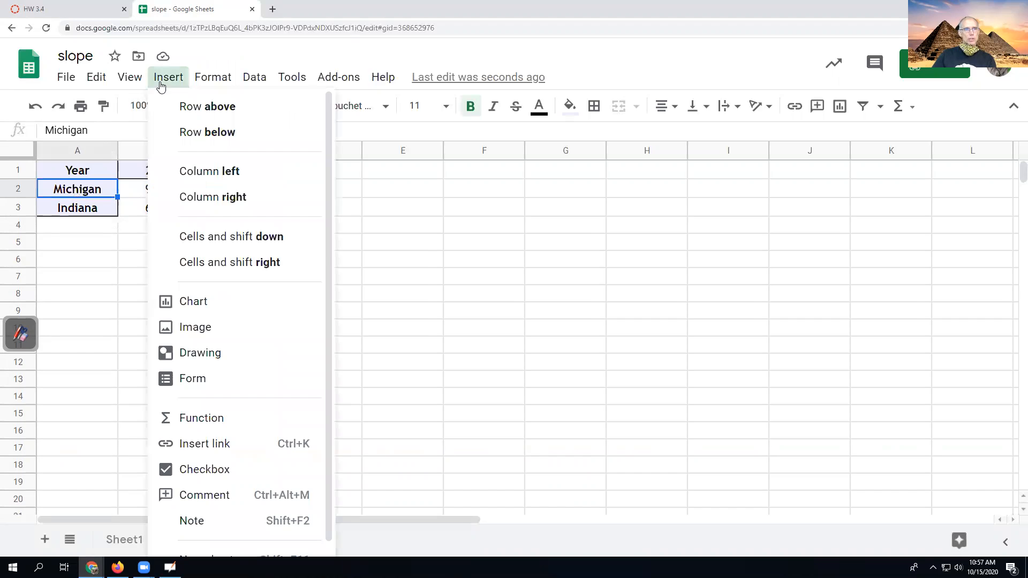
click(178, 107)
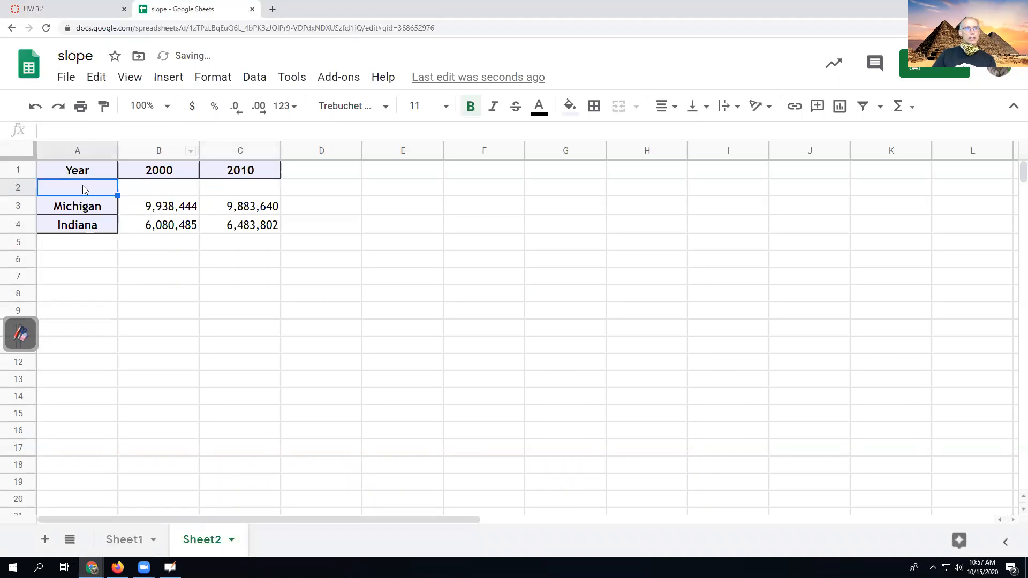
text(t)
key(Tab)
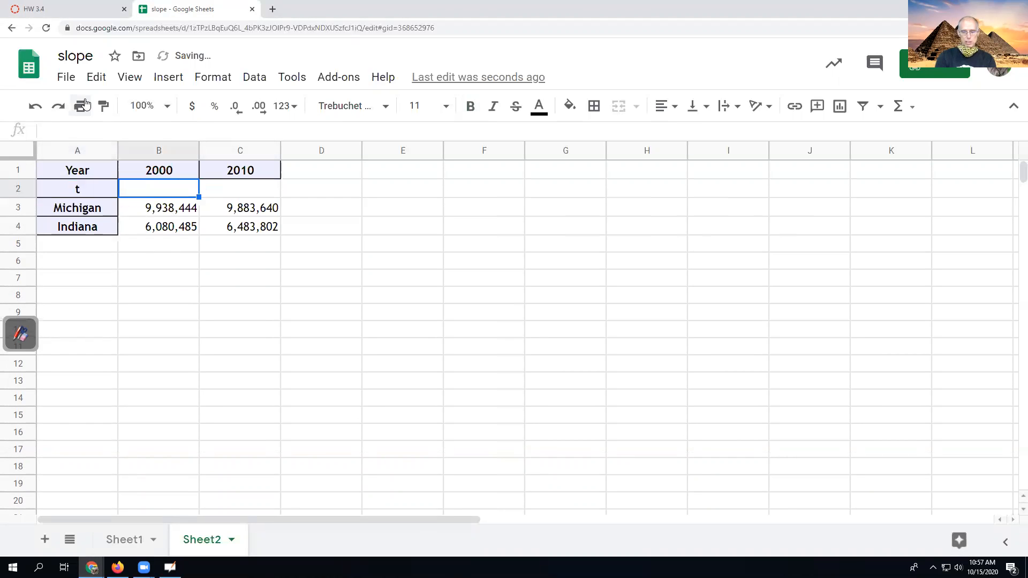
text(0)
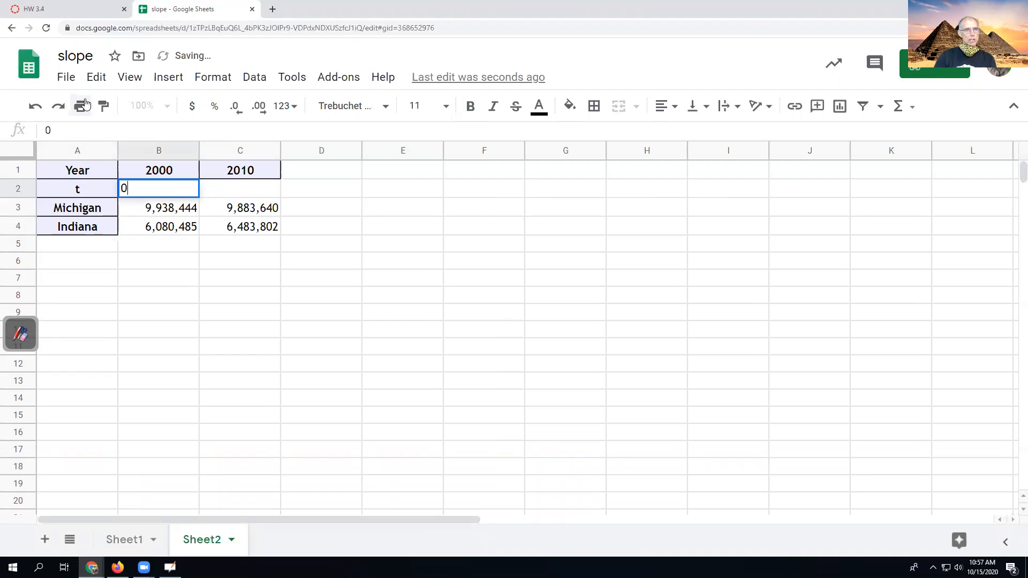
key(Tab)
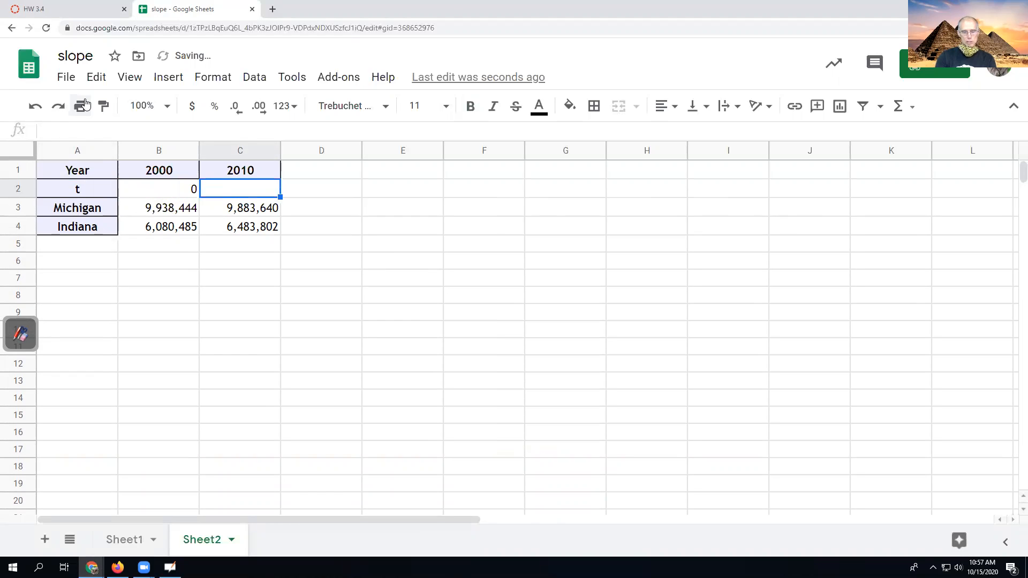
text(10)
key(Tab)
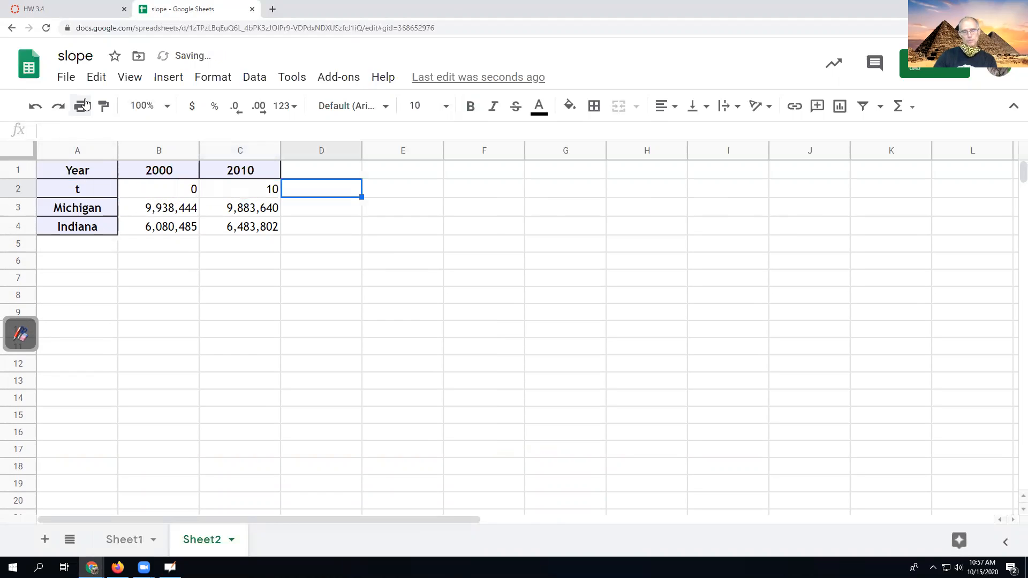
Write the equation form y=mx+b in cell E1 and the label "m = slope" in E2.
drag(80, 192, 244, 207)
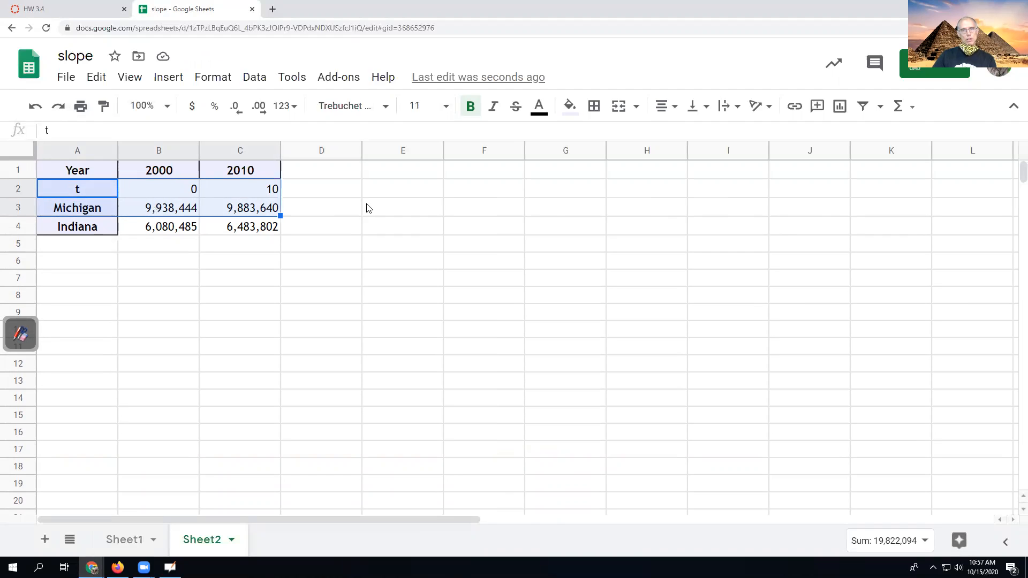
click(384, 168)
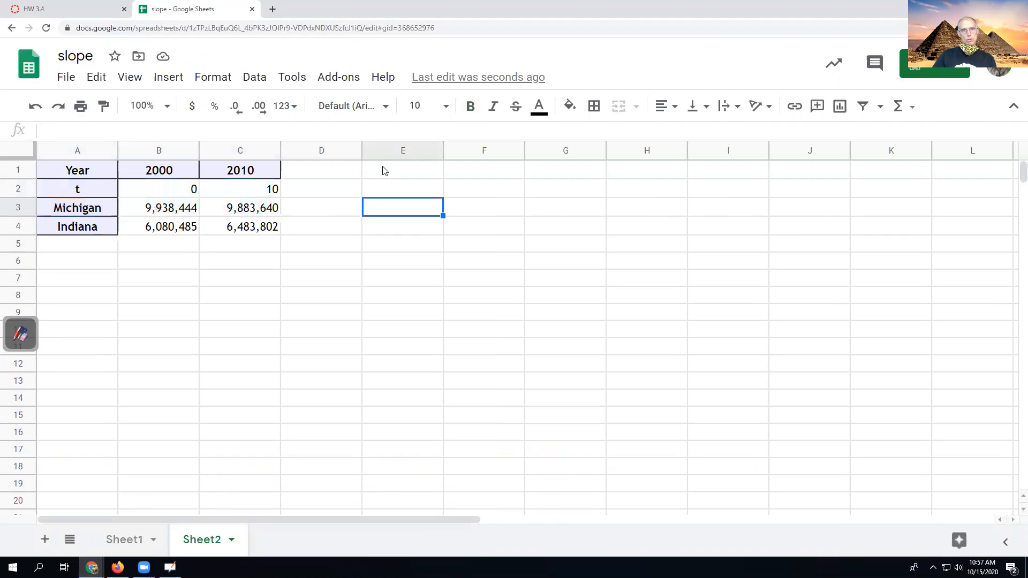
text(y=mx+b)
key(Return)
text(m = slope)
Calculate Michigan's slope in F2 with =SLOPE(B3:C3,B2:C2), using its populations as y and the t values as x.
click(465, 190)
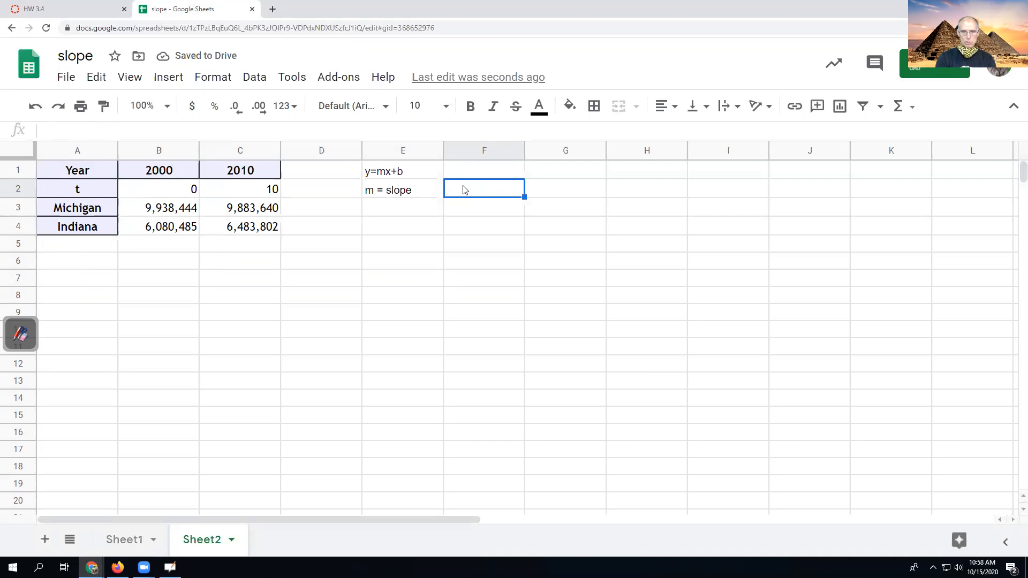
text(=slop)
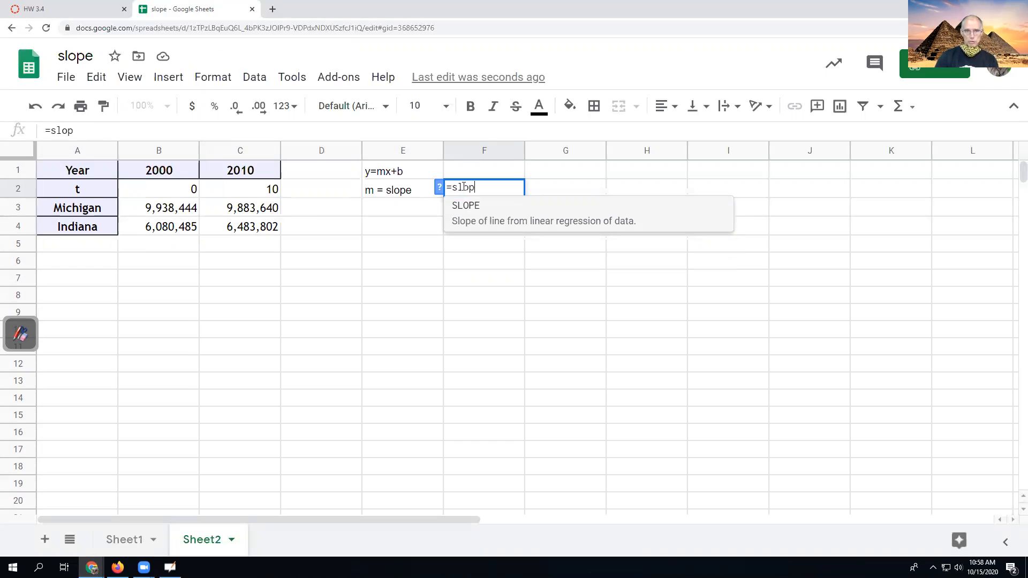
key(Tab)
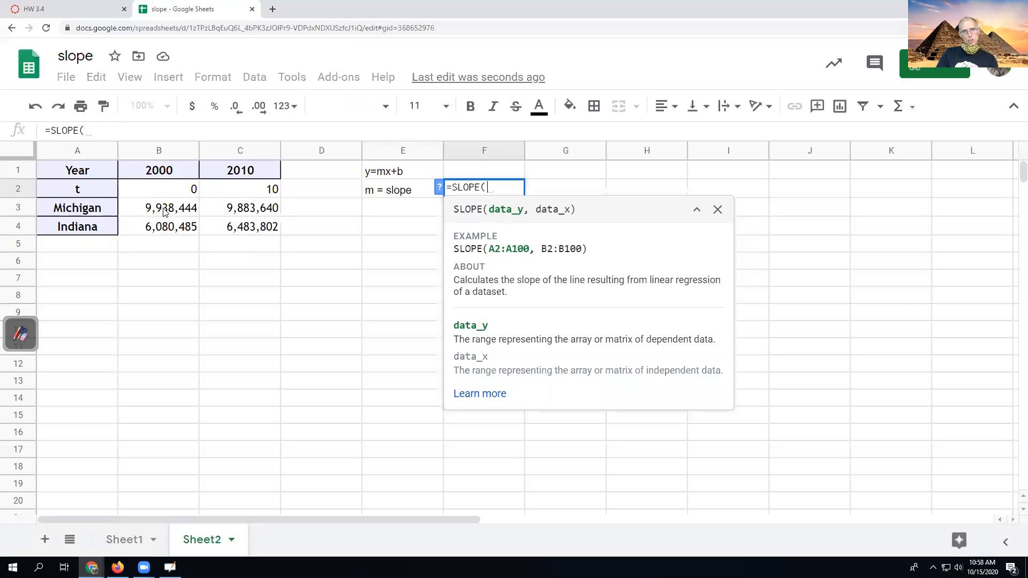
drag(167, 211, 242, 211)
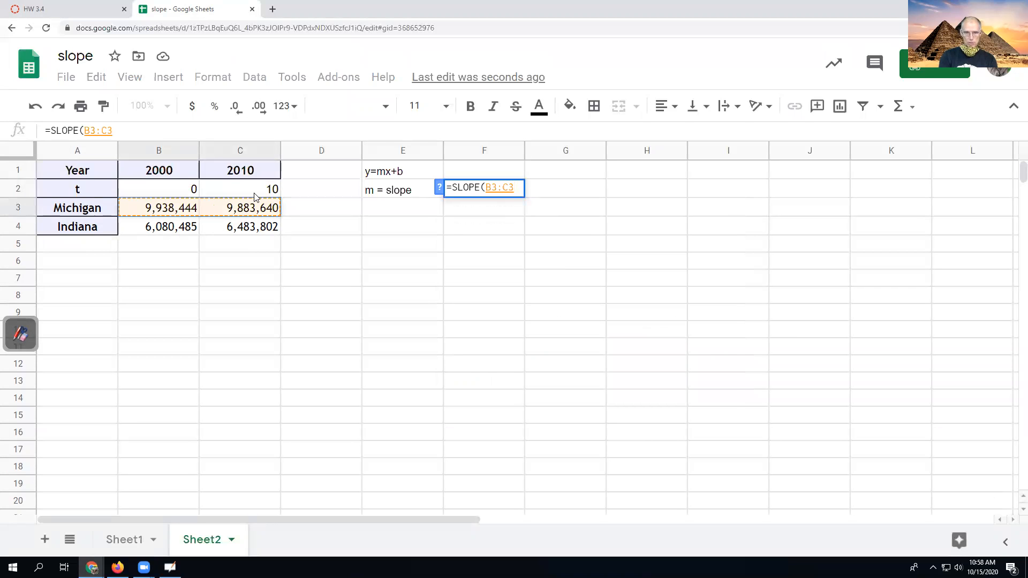
text(,)
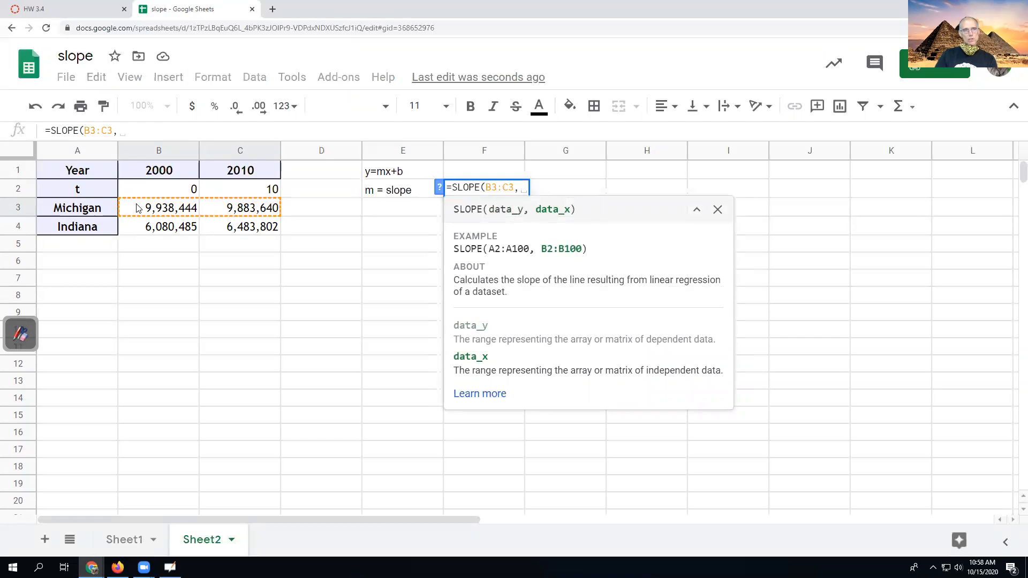
drag(185, 192, 217, 193)
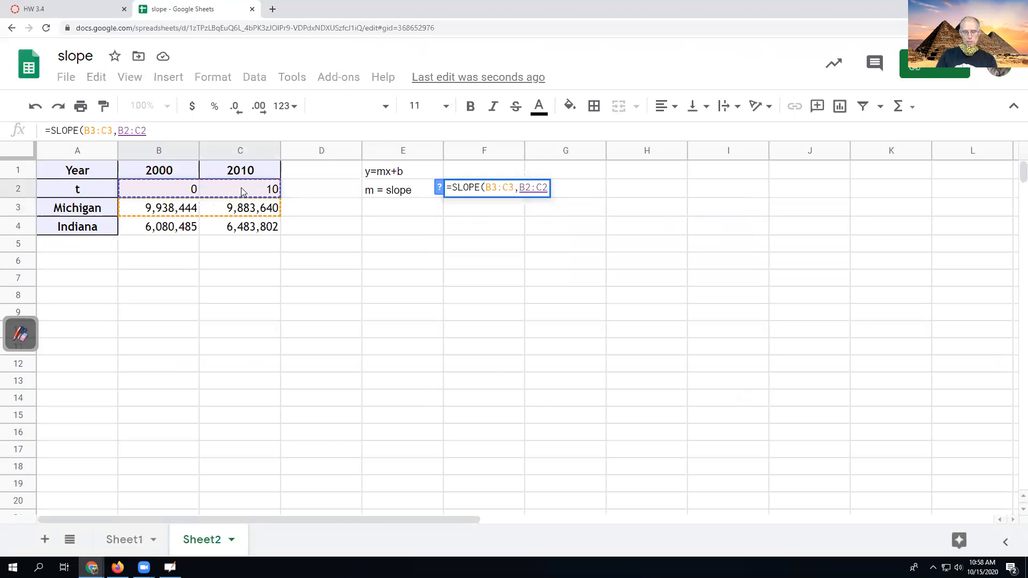
text())
key(Return)
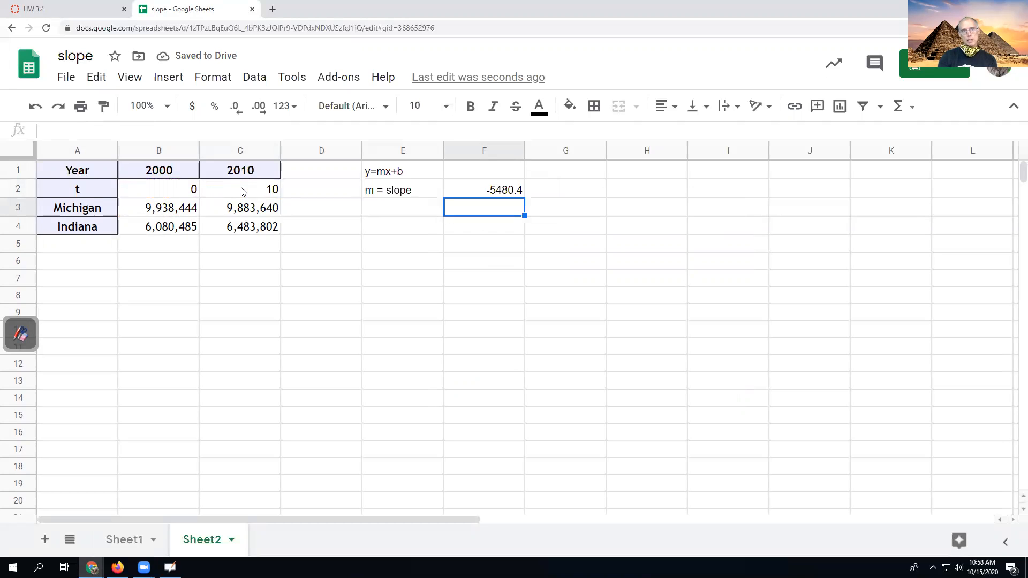
key(Up)
key(Right)
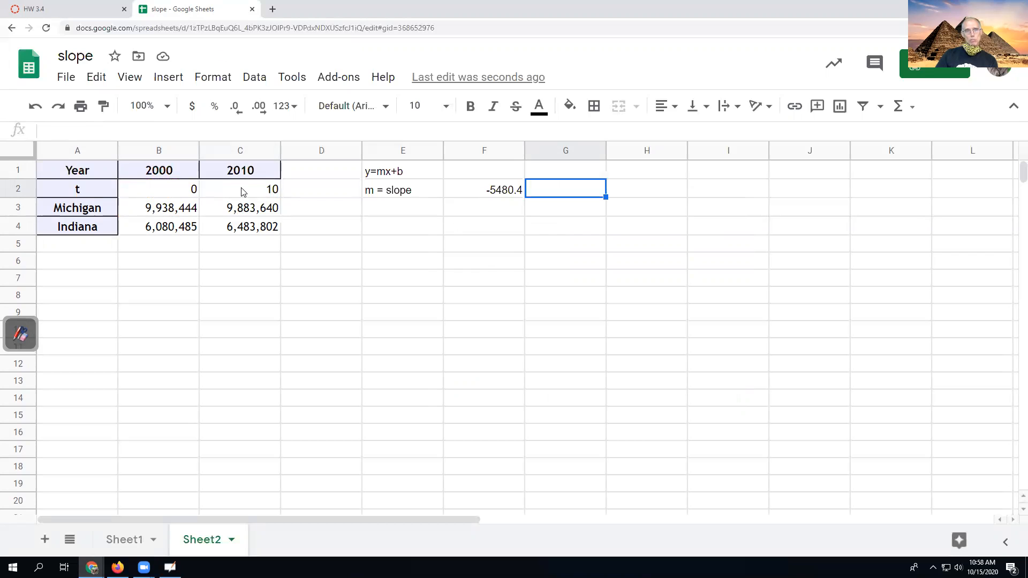
Add the label "b = y-int =initial" in cell E3.
click(386, 209)
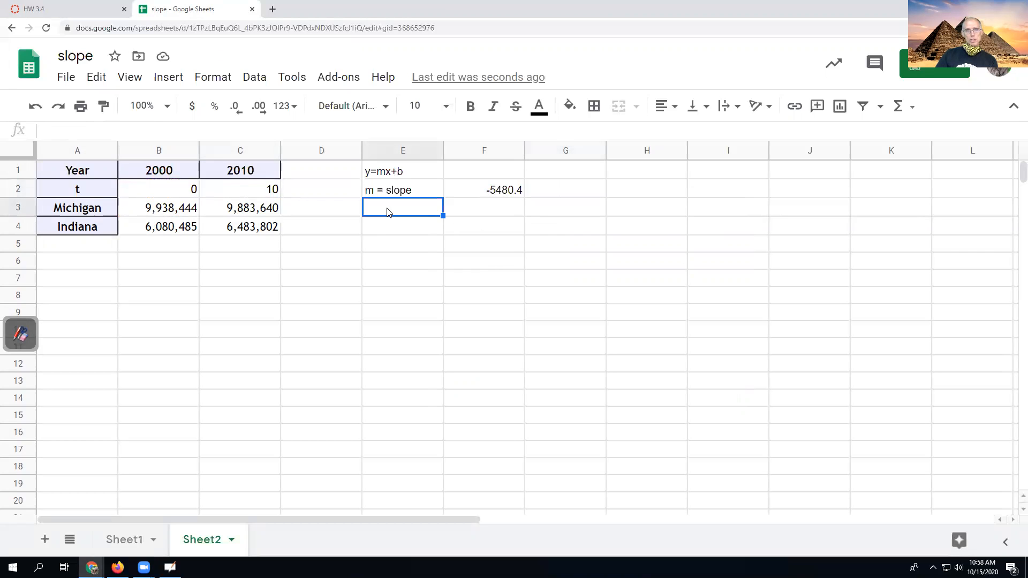
text(b)
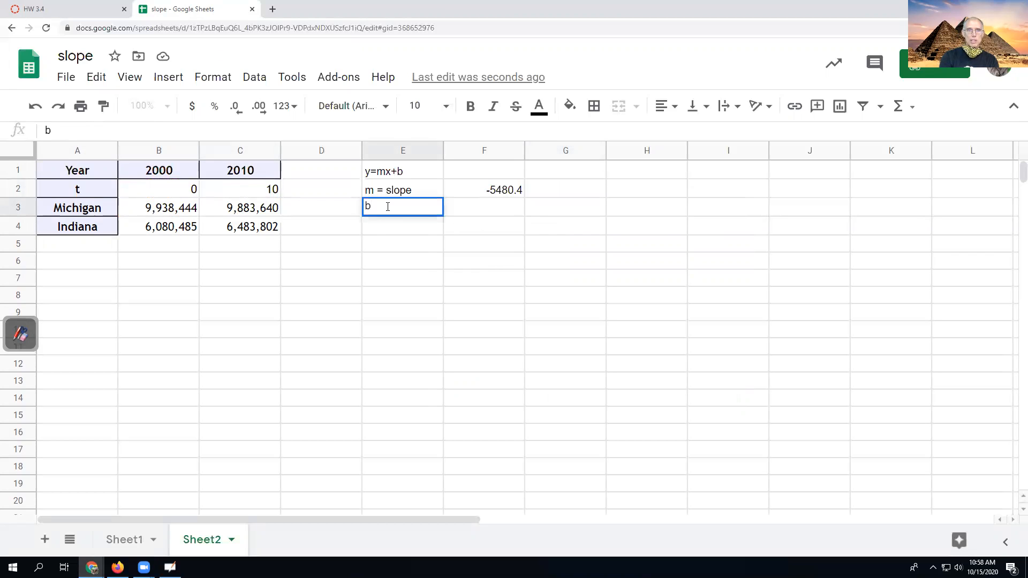
text( = y-int =initial)
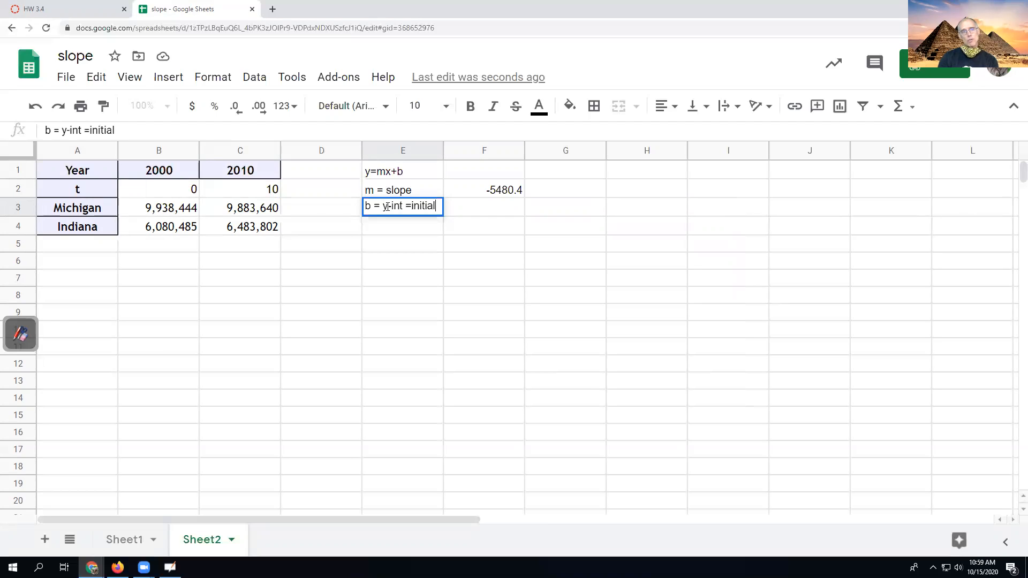
click(167, 196)
click(179, 210)
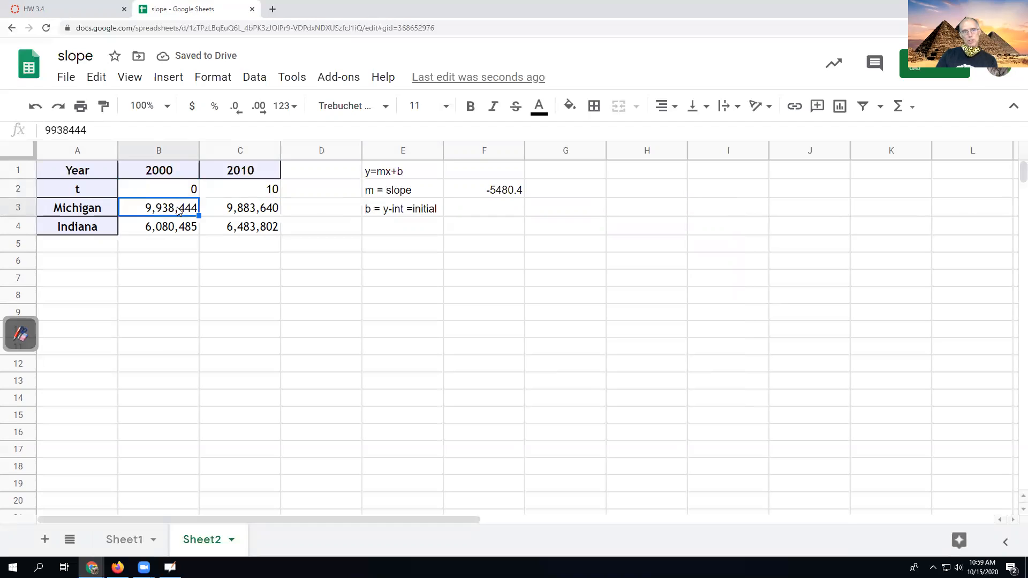
click(159, 170)
click(249, 173)
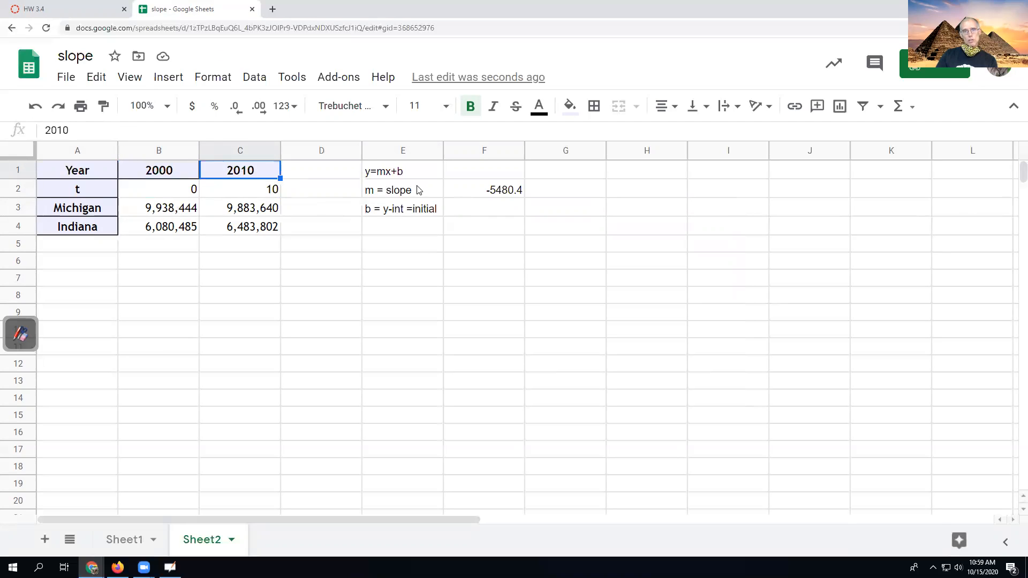
Calculate Michigan's y-intercept in F3 with =INTERCEPT(B3:C3,B2:C2).
click(468, 210)
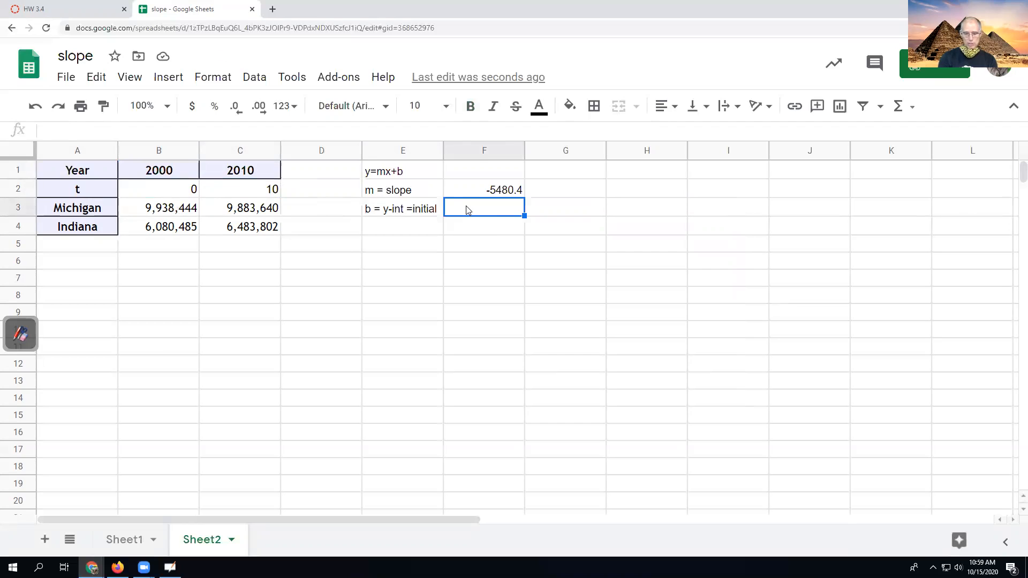
text(=int)
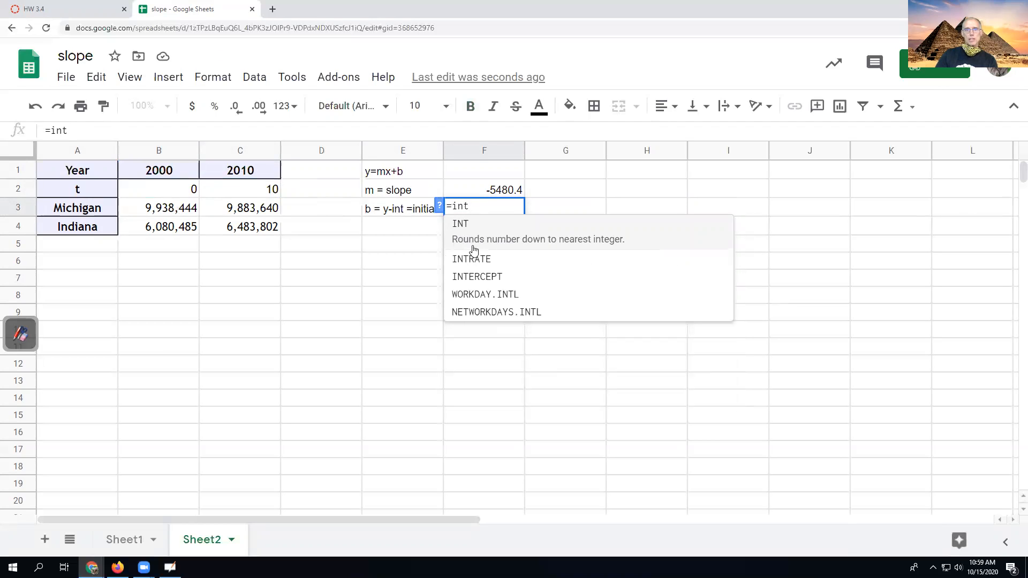
click(512, 266)
drag(173, 211, 221, 193)
text(,)
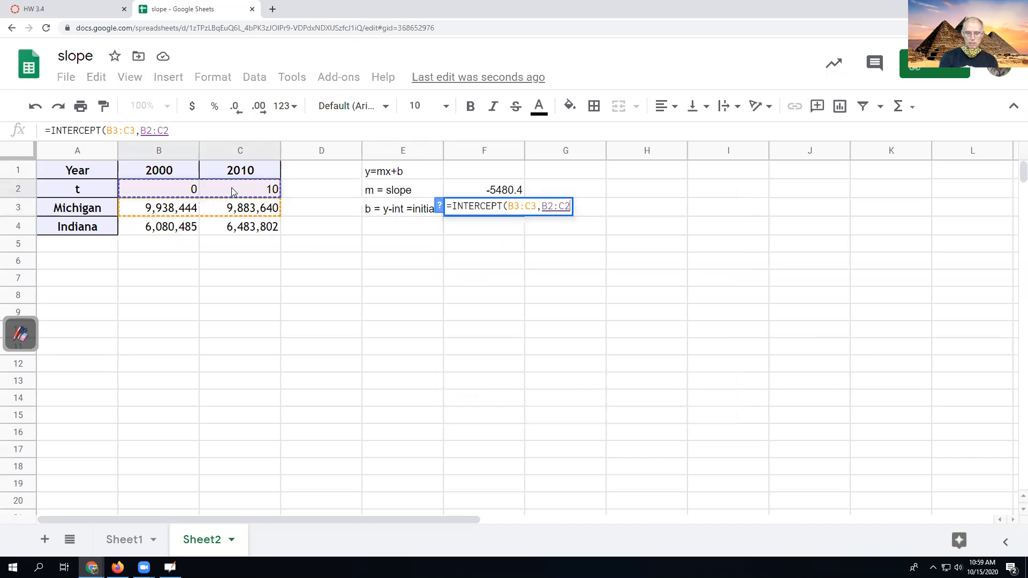
text())
key(Return)
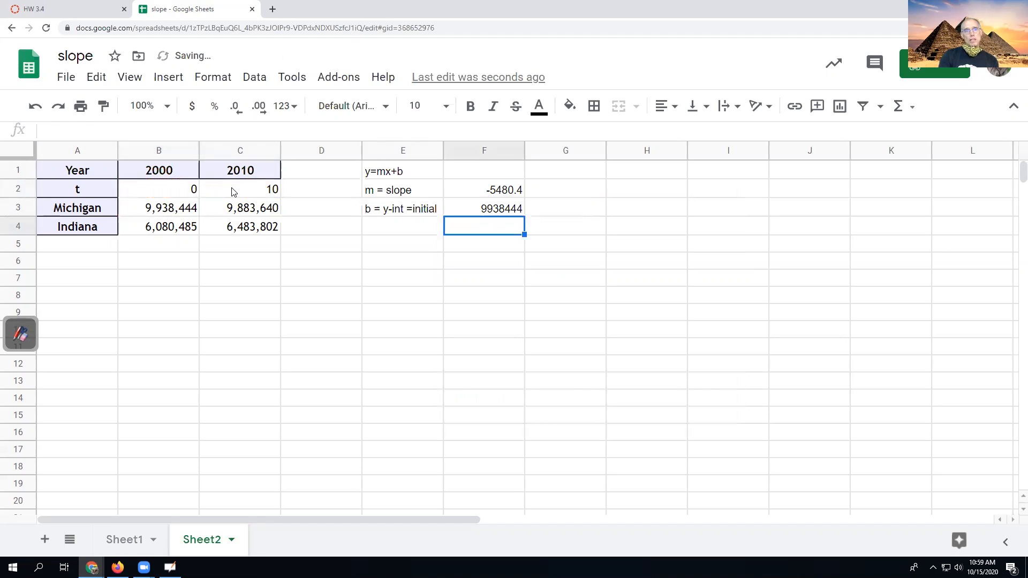
key(Up)
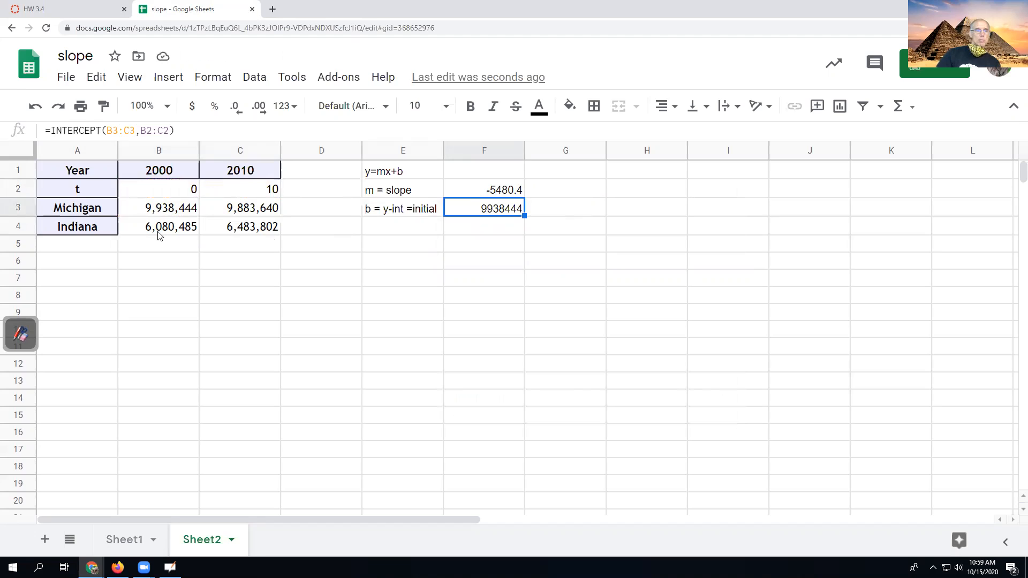
click(150, 216)
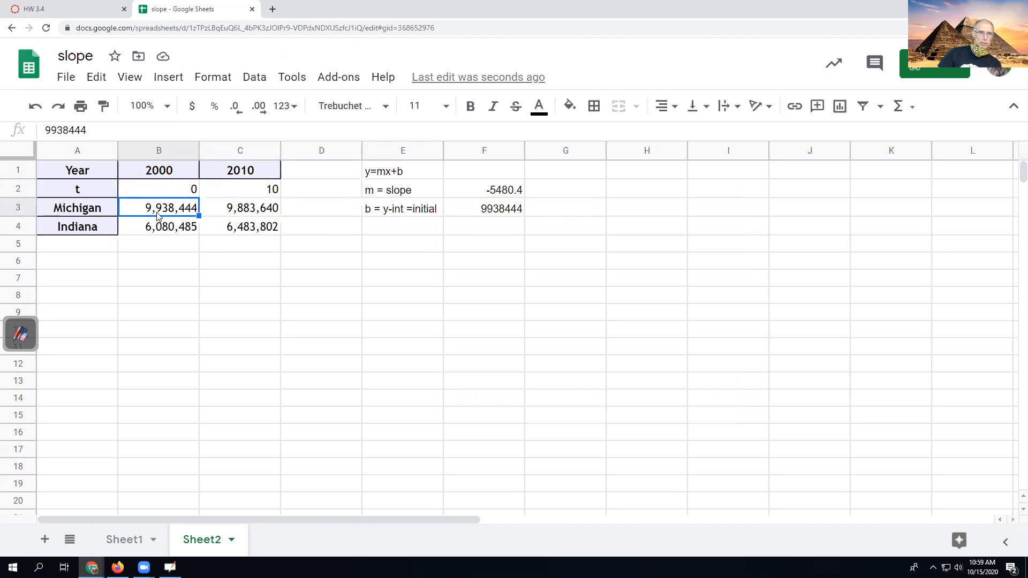
click(161, 195)
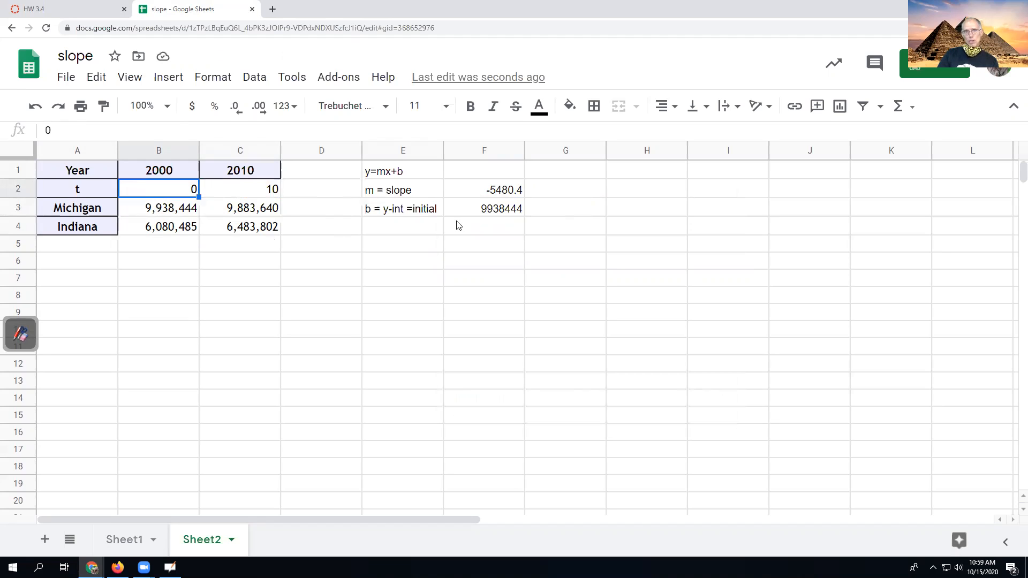
click(563, 210)
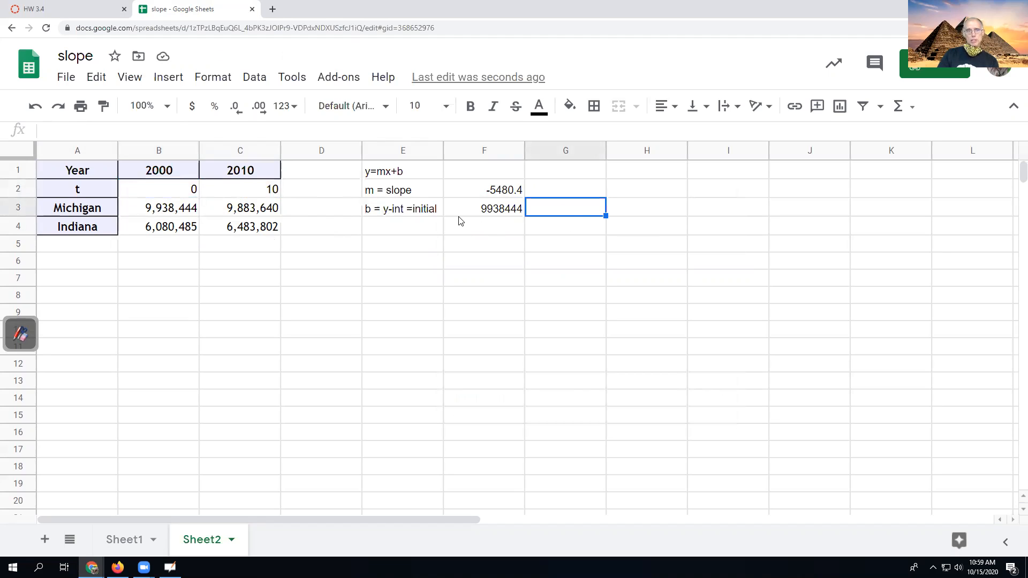